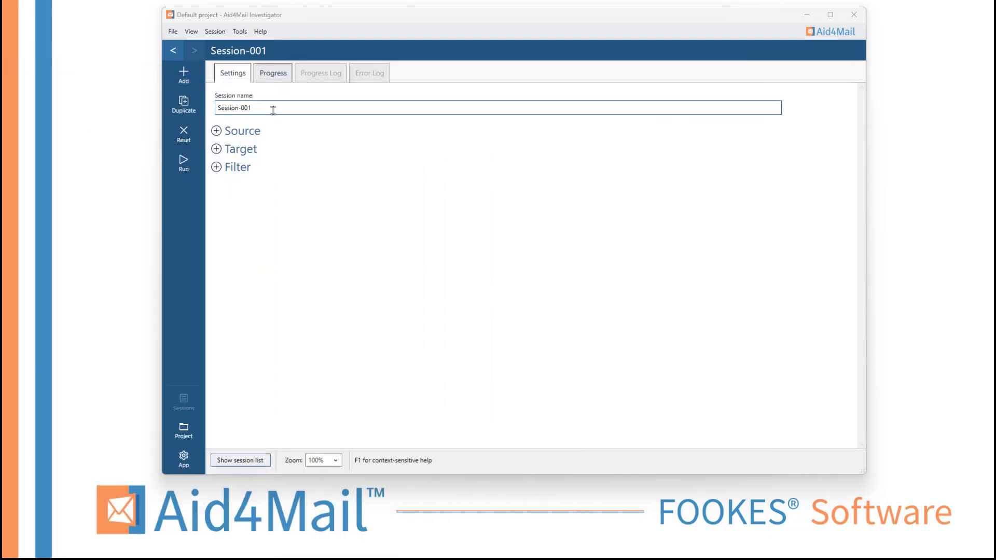
Step: Name the session Session-* and choose PST file as its source format
double_click(242, 108)
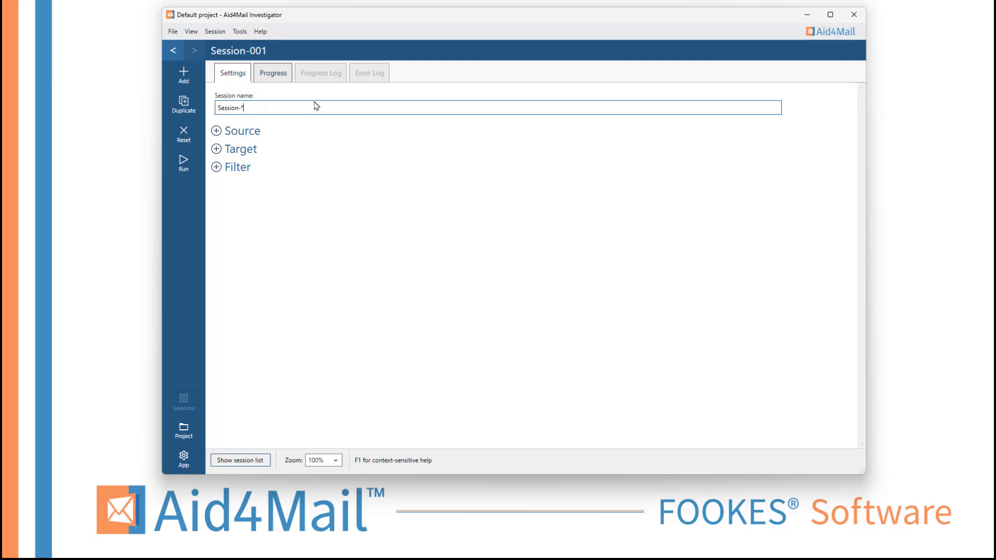
left_click(247, 133)
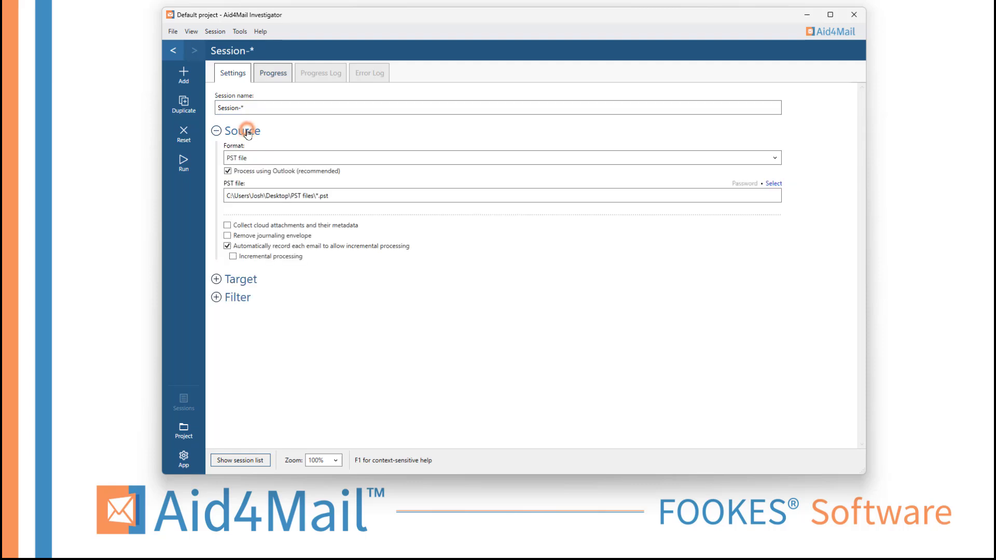
left_click(309, 158)
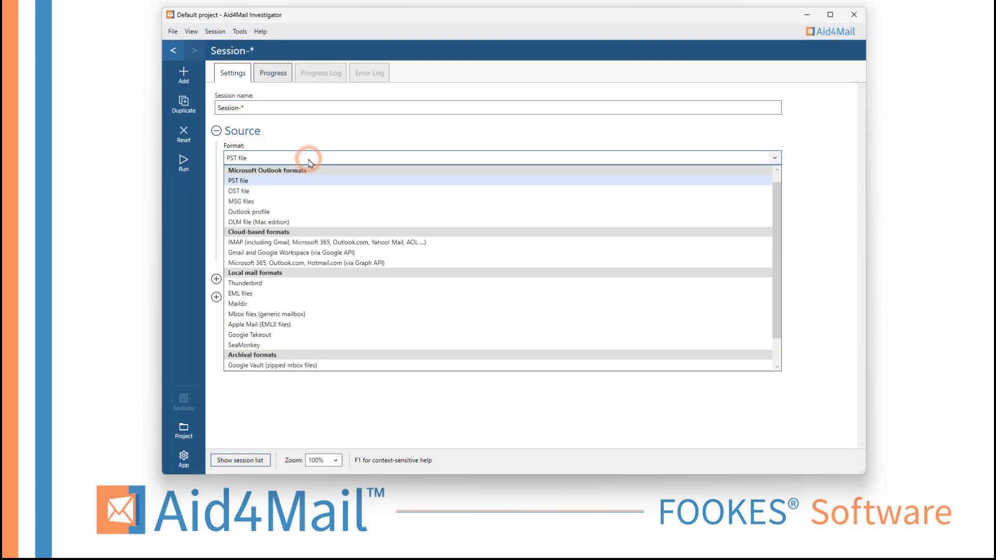
left_click(284, 181)
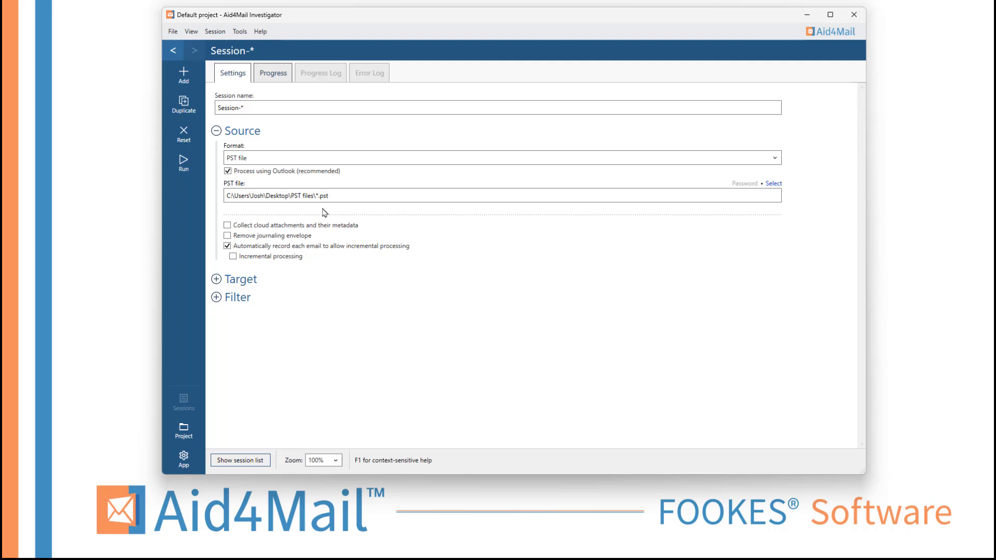
Step: Point the target location to PST files\* and use the folder structure Merge all emails into the target folder
left_click(249, 279)
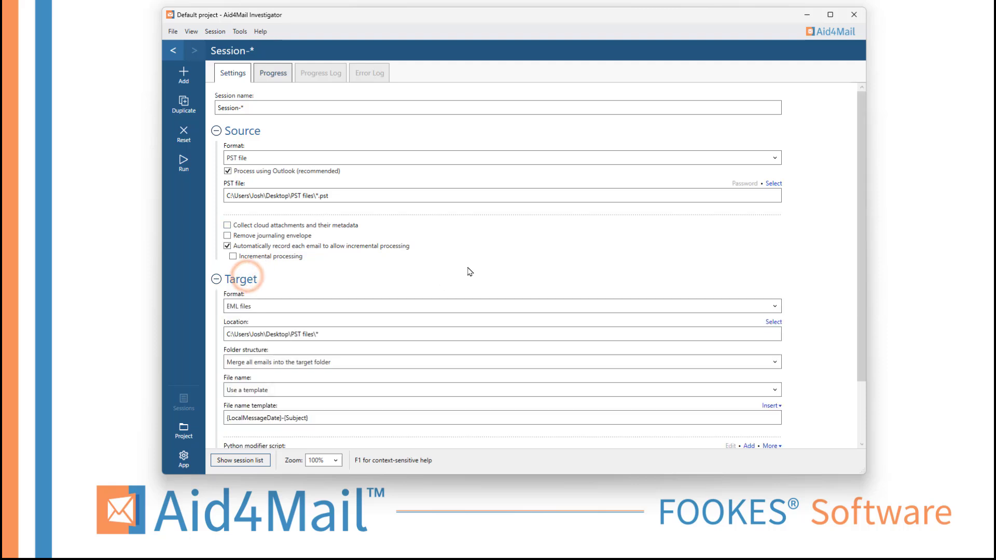
scroll(483, 263, "down", 3)
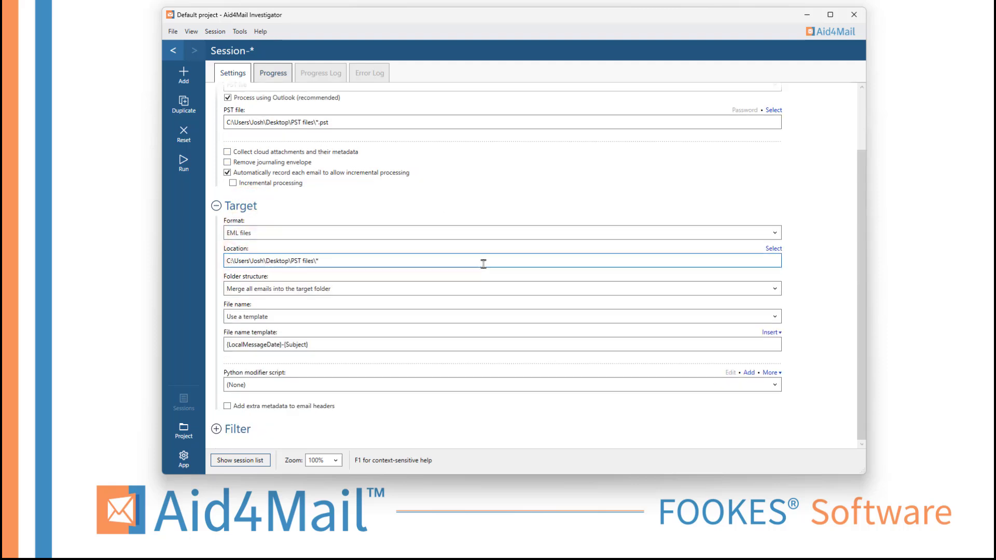
left_click(318, 261)
left_click(342, 261)
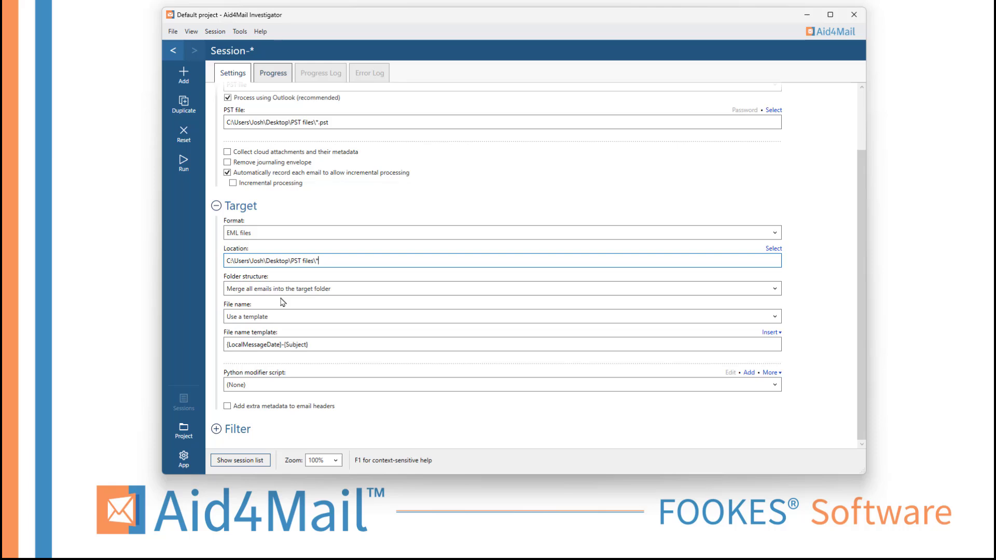
left_click(369, 289)
left_click(384, 315)
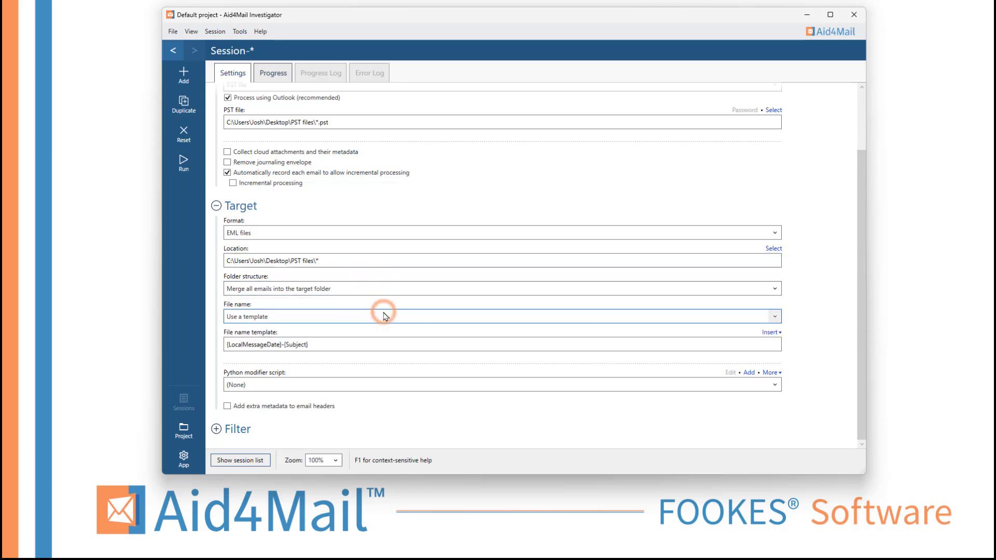
Step: Set target file naming to Use a template and look over the tokens available for the {LocalMessageDate}-{Subject} template
left_click(281, 319)
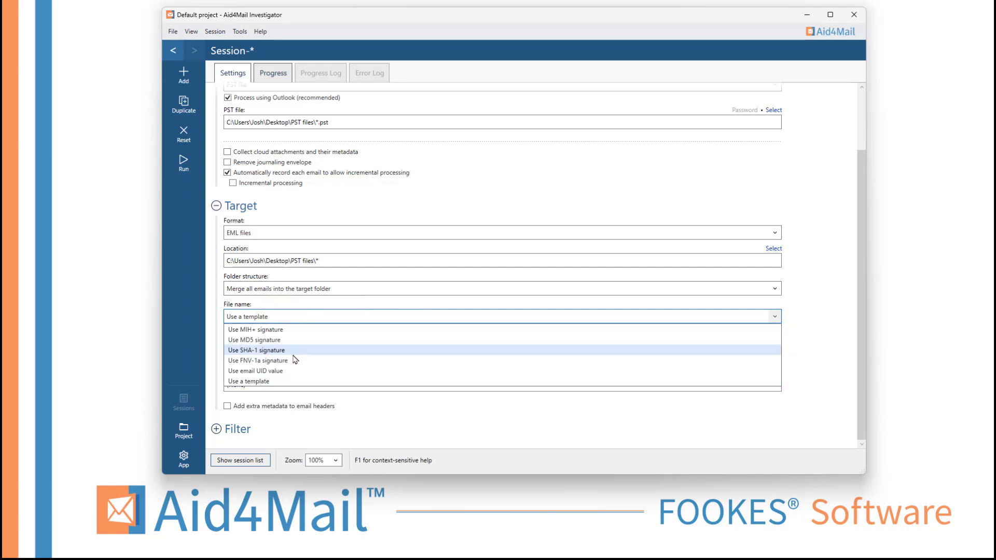
left_click(290, 381)
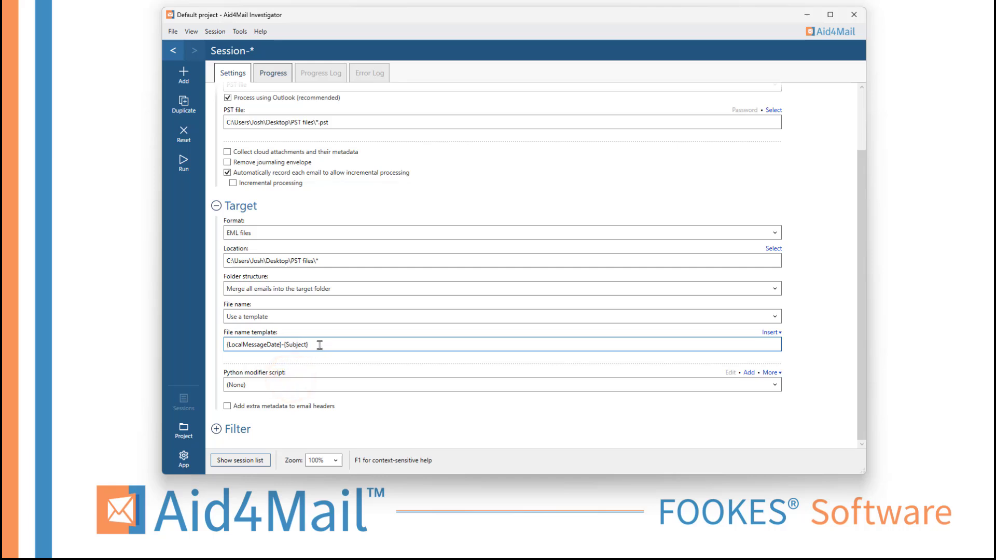
left_click(771, 332)
mouse_move(788, 385)
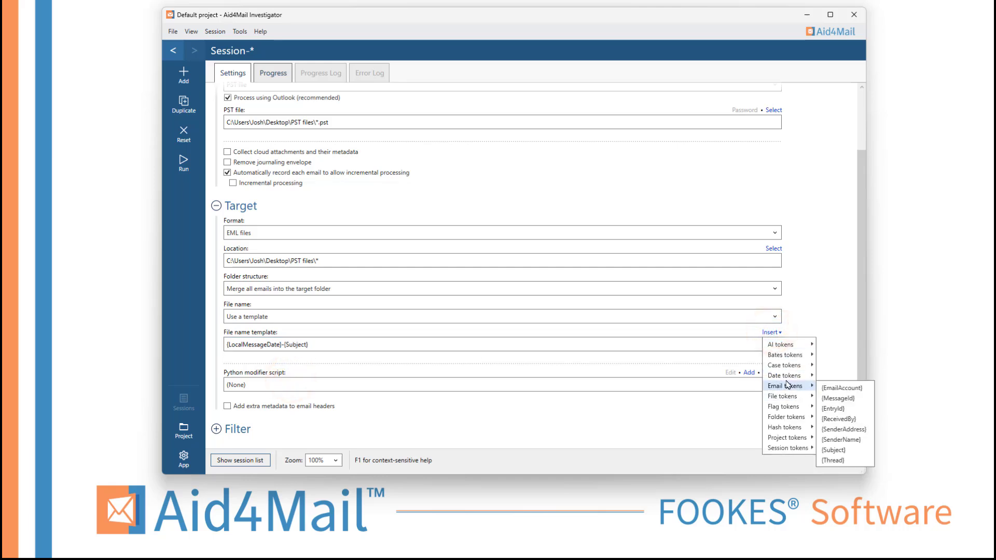
left_click(323, 343)
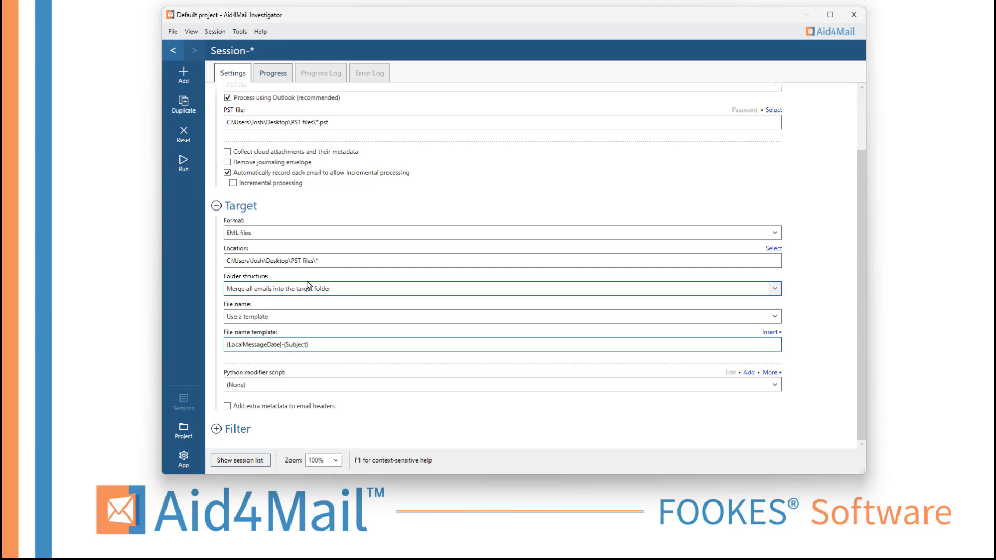
Step: Restrict native pre-acquisition filtering to emails within the date range 2022 to 2023
left_click(232, 208)
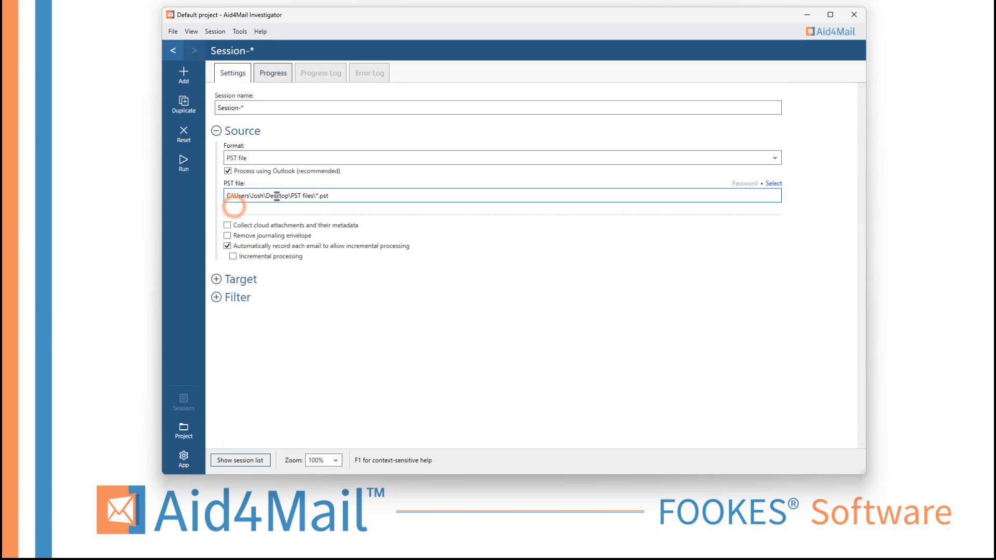
left_click(239, 132)
left_click(234, 168)
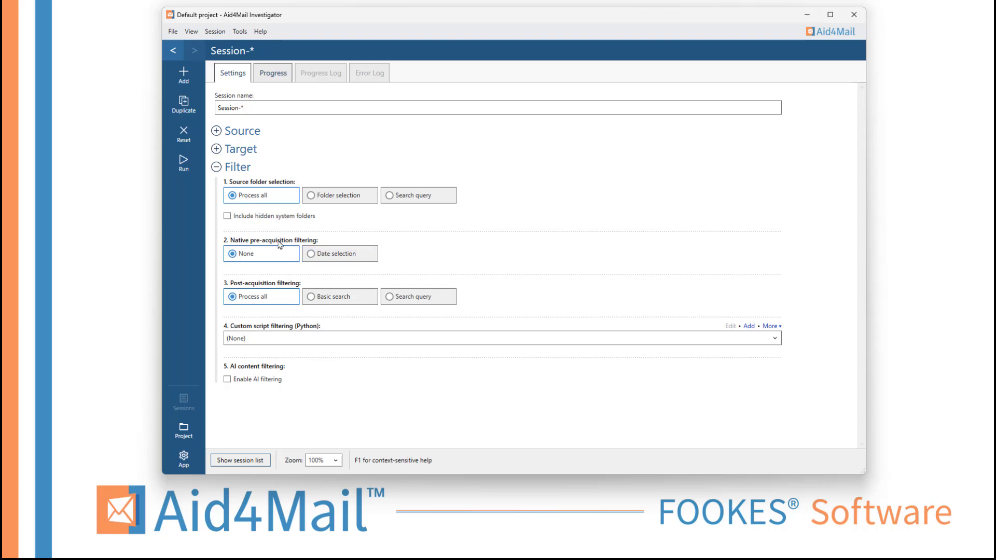
left_click(329, 255)
left_click(245, 304)
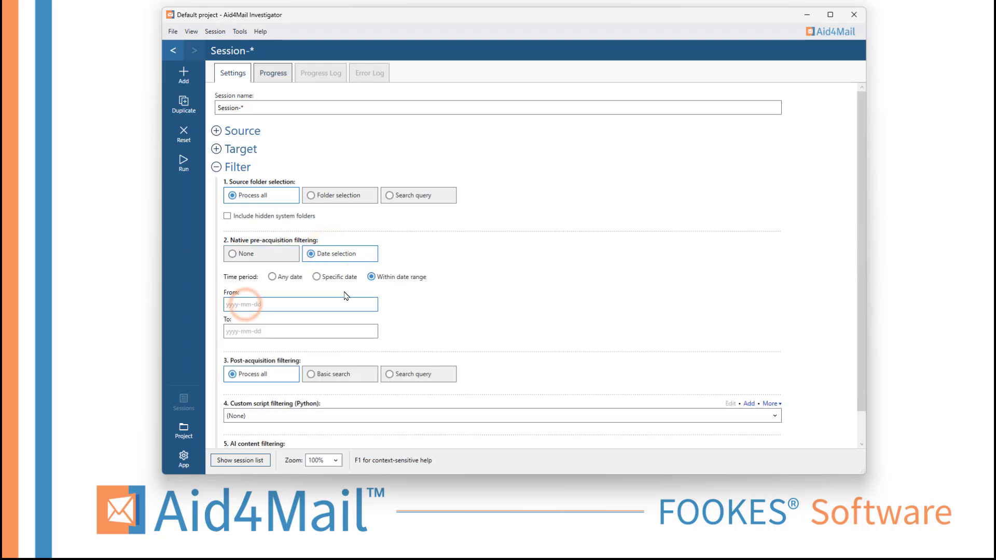
type("2022")
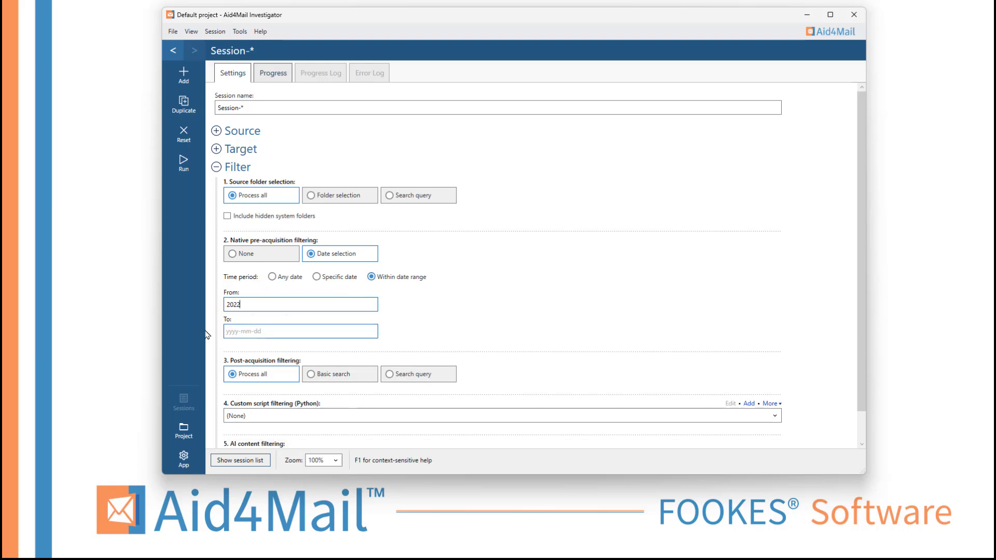
left_click(232, 330)
type("2023")
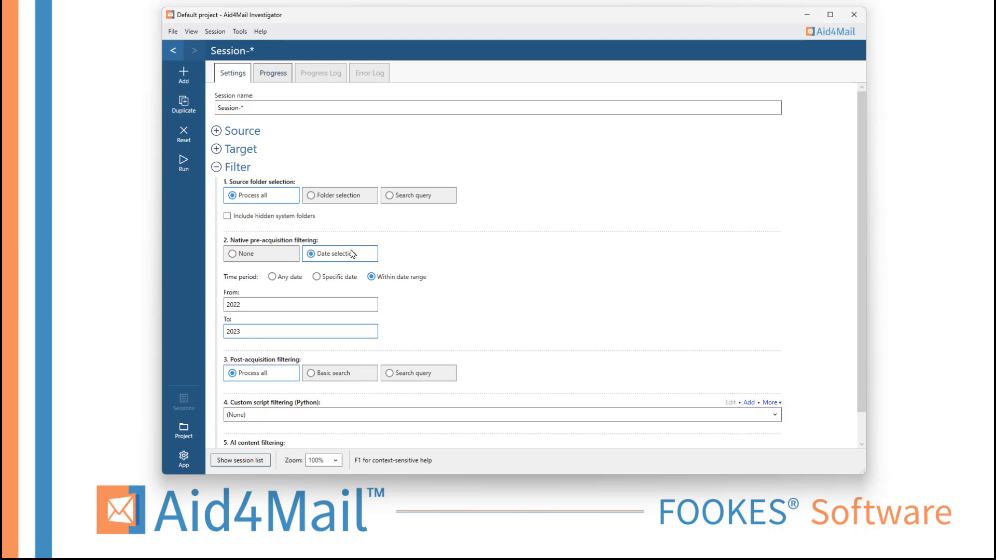
Step: Check the source and target settings, show the session list and duplicate the Session-* session
left_click(240, 150)
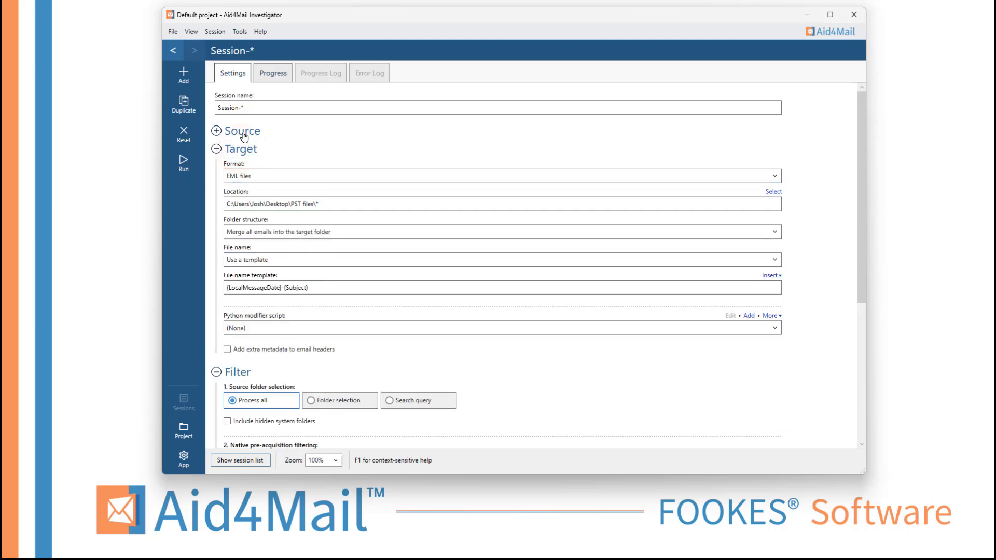
left_click(243, 134)
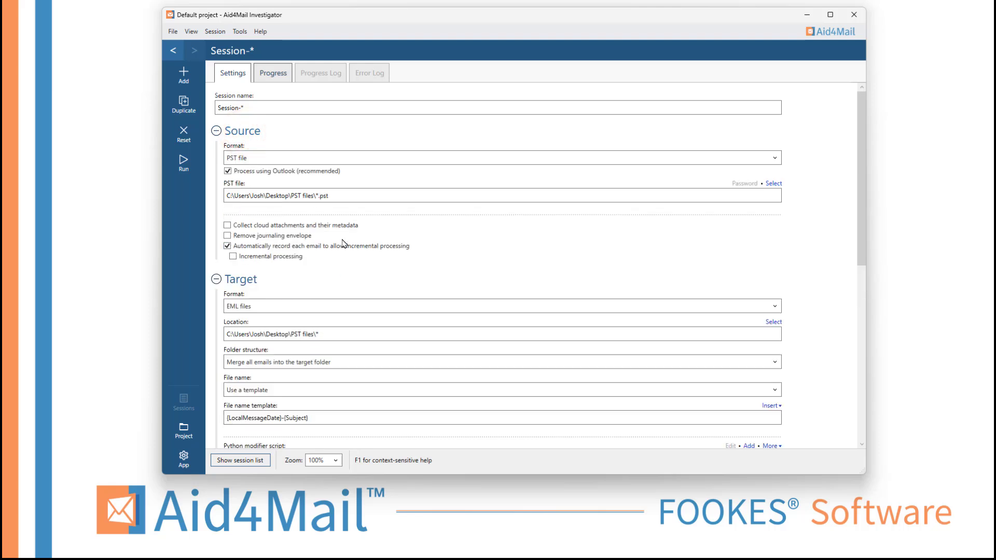
left_click(240, 461)
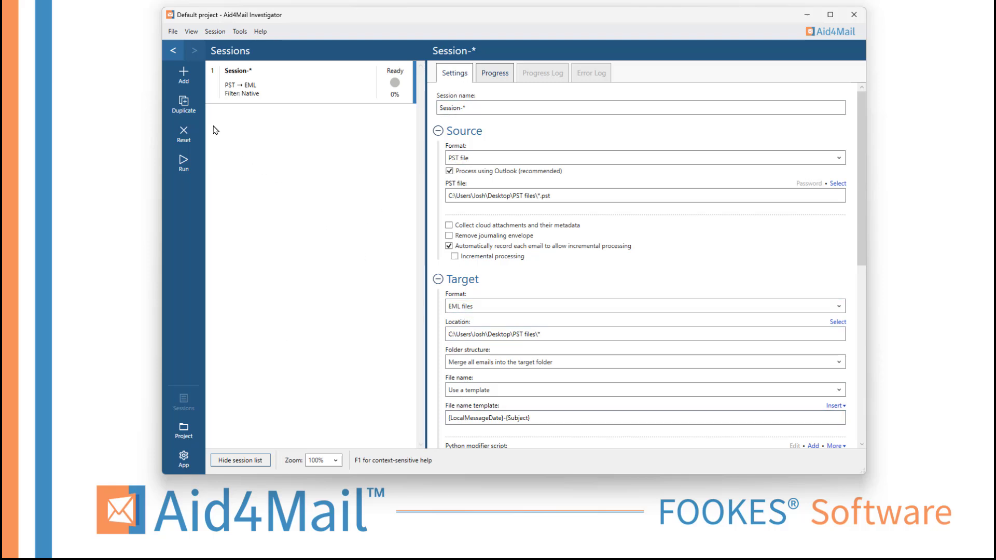
left_click(184, 104)
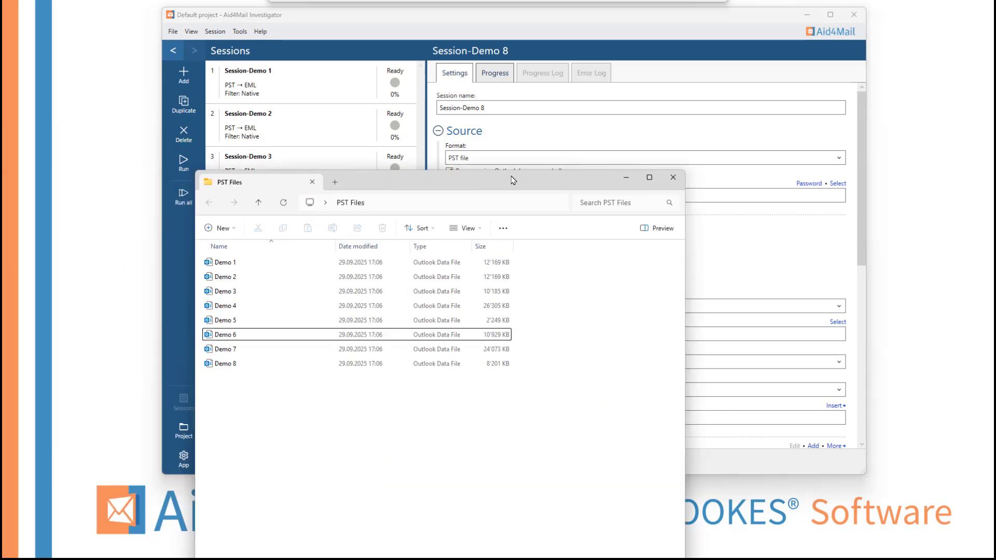
Step: Compare the duplicated sessions with the files in the PST Files folder and examine the Session-Demo 1 settings
left_click_drag(486, 175, 726, 65)
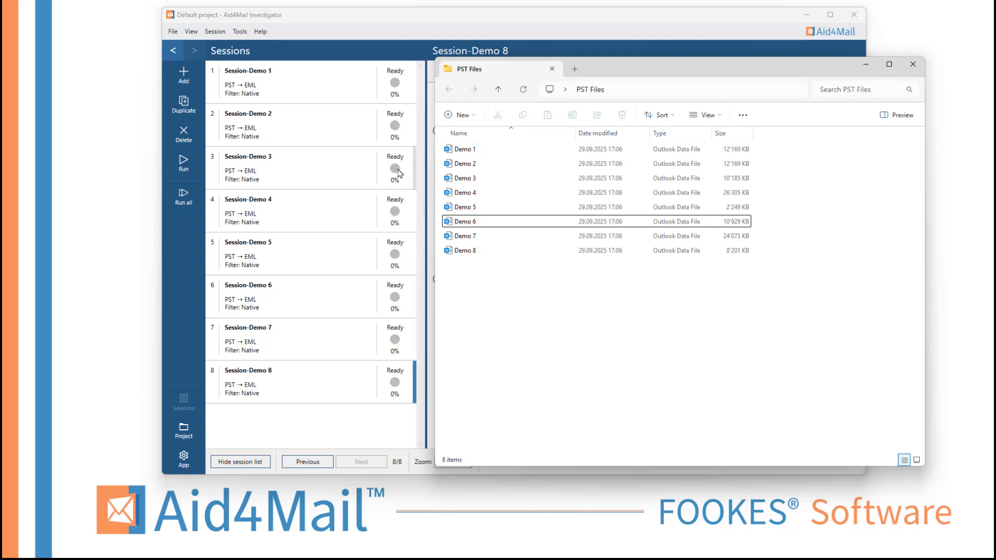
left_click_drag(630, 62, 31, 394)
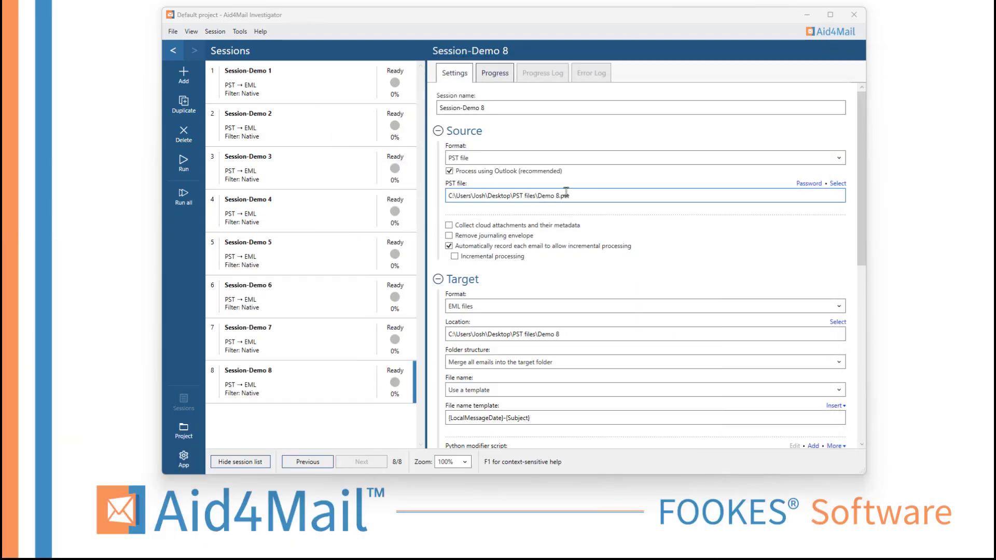
left_click(352, 93)
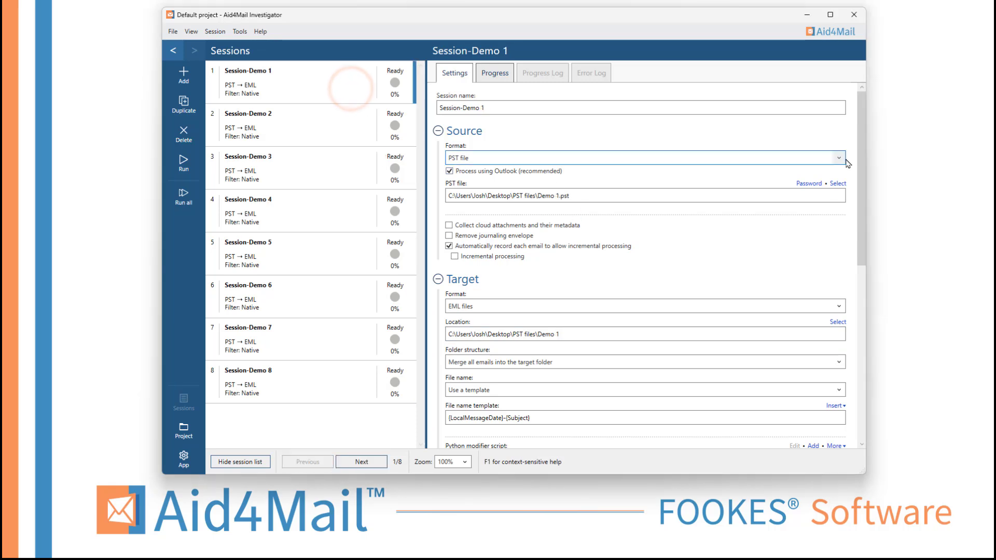
left_click_drag(864, 147, 860, 104)
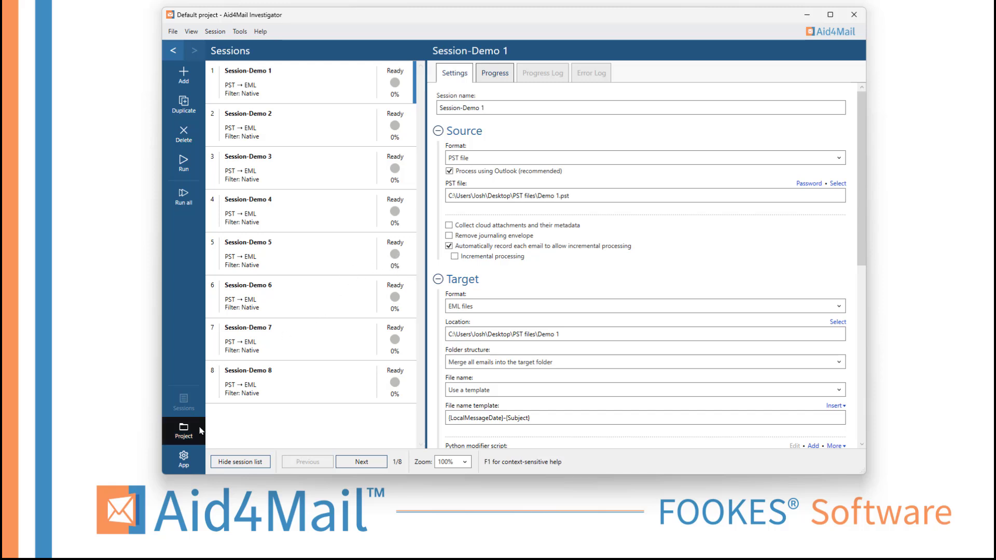
Step: Choose the maximum number of sessions running concurrently in the app's session settings, and run all sessions
left_click(184, 459)
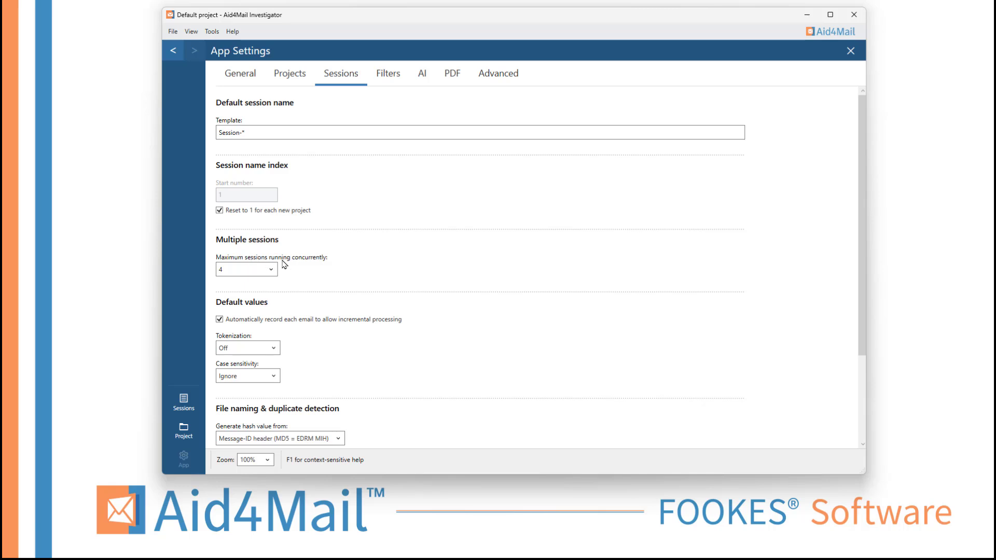
left_click(273, 267)
left_click(255, 312)
left_click(844, 54)
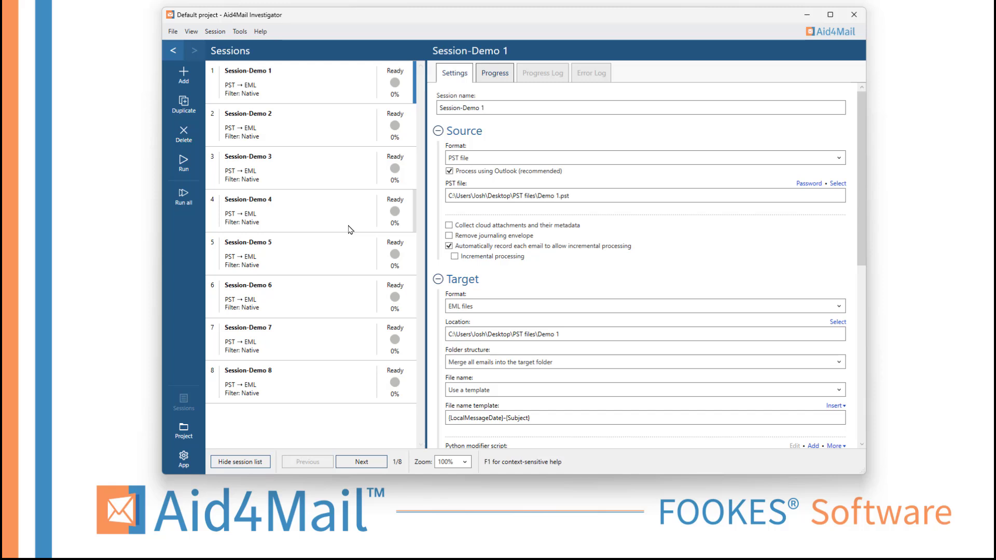
left_click(184, 200)
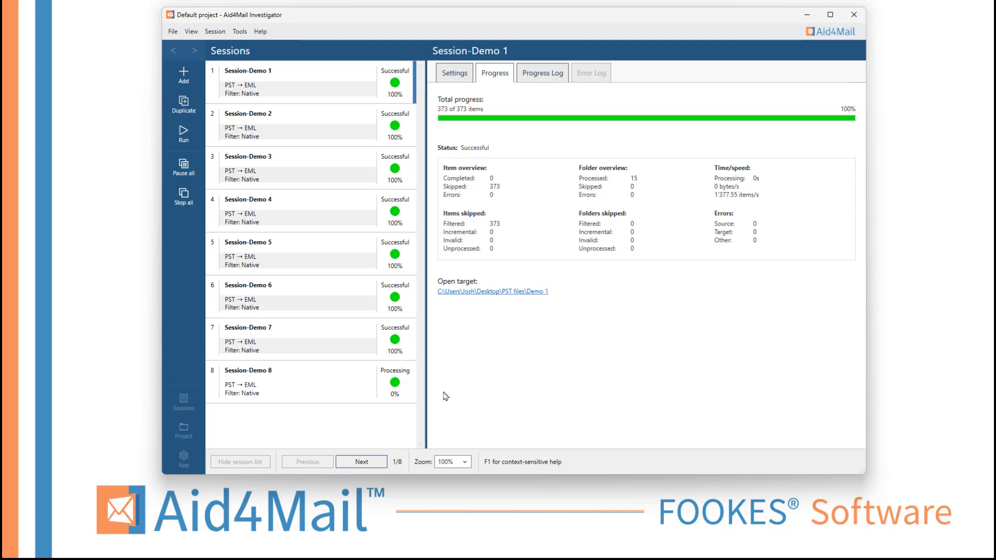
Step: Review the date filter, progress statistics and progress log of Session-Demo 1
left_click(454, 73)
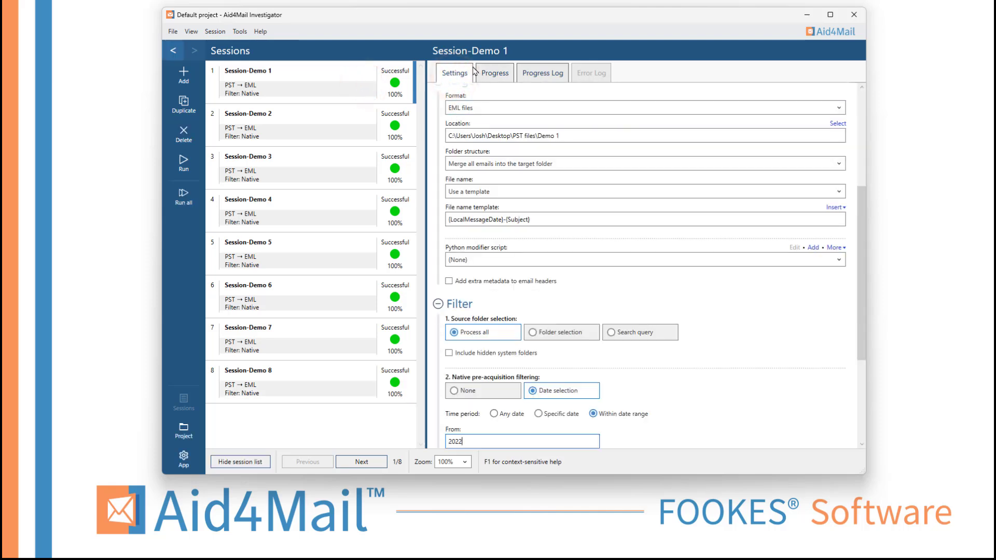
left_click(494, 73)
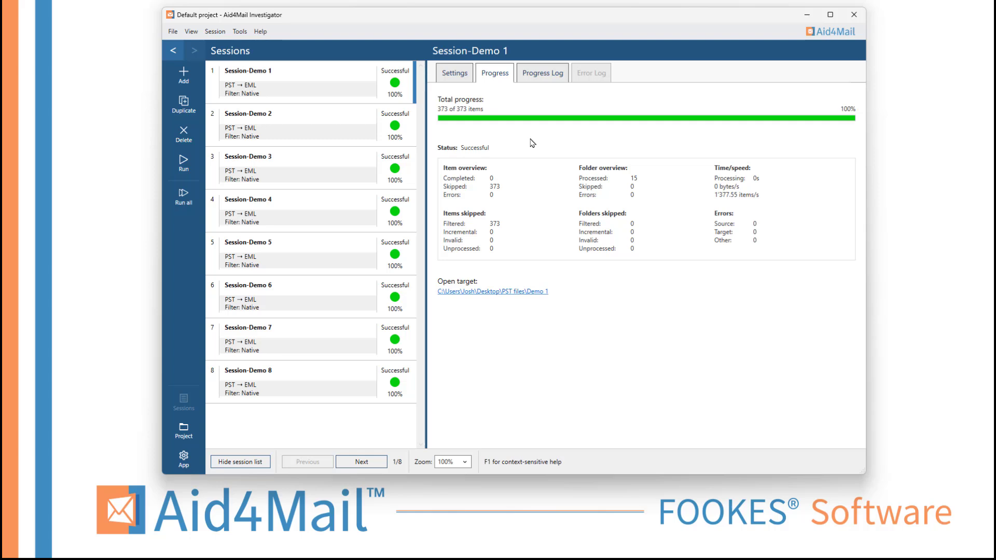
left_click(455, 73)
scroll(590, 300, "down", 2)
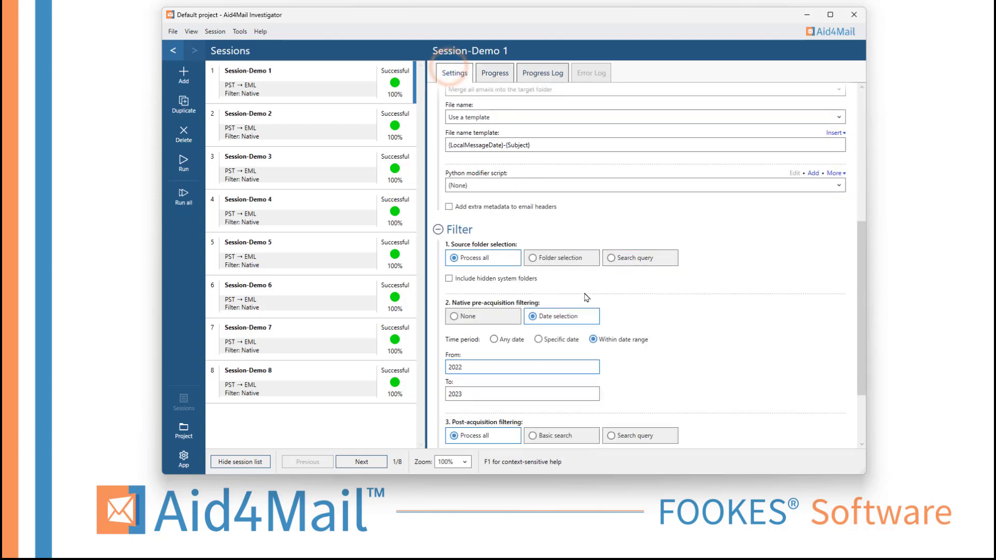
scroll(590, 301, "up", 4)
left_click(543, 73)
mouse_move(851, 145)
left_mouse_down()
mouse_move(851, 238)
mouse_move(851, 153)
left_mouse_up()
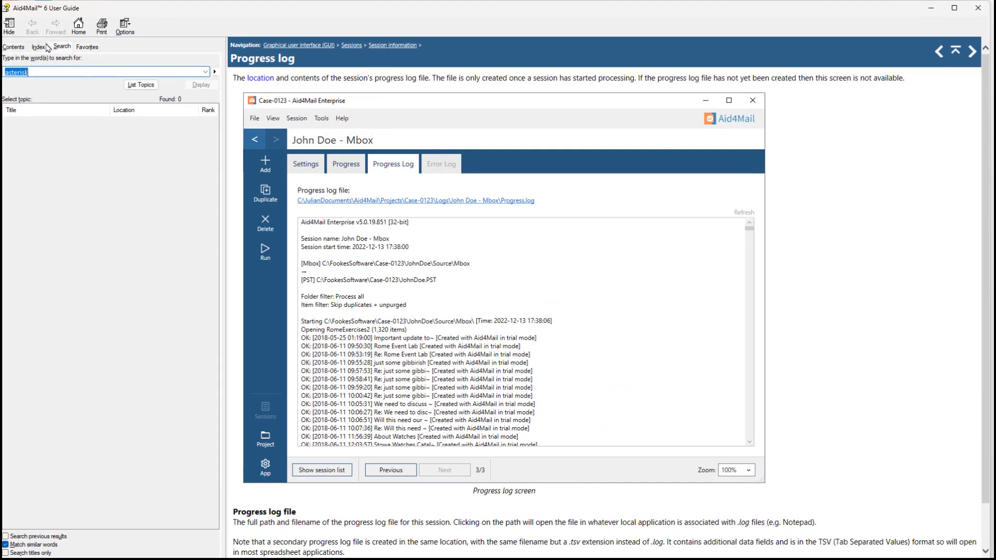
Step: Search the user guide for "asterisk" and open the topic Duplicating sessions: Example 3
left_click(14, 47)
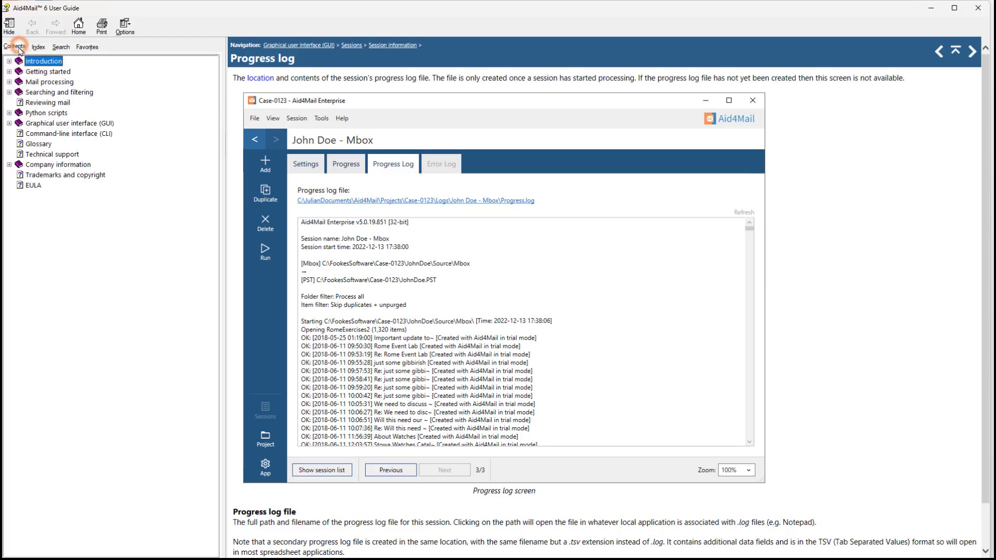
left_click(60, 48)
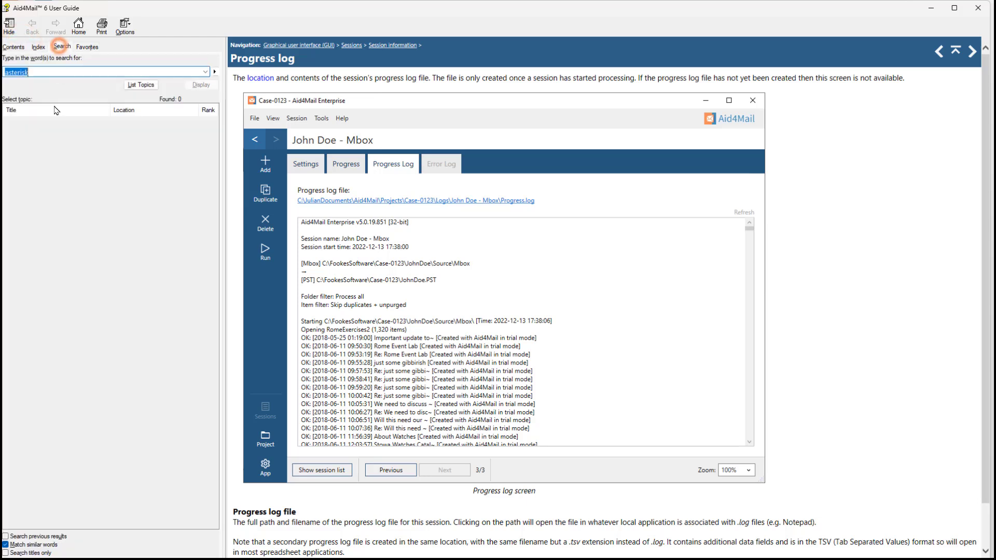
left_click(43, 73)
key("Return")
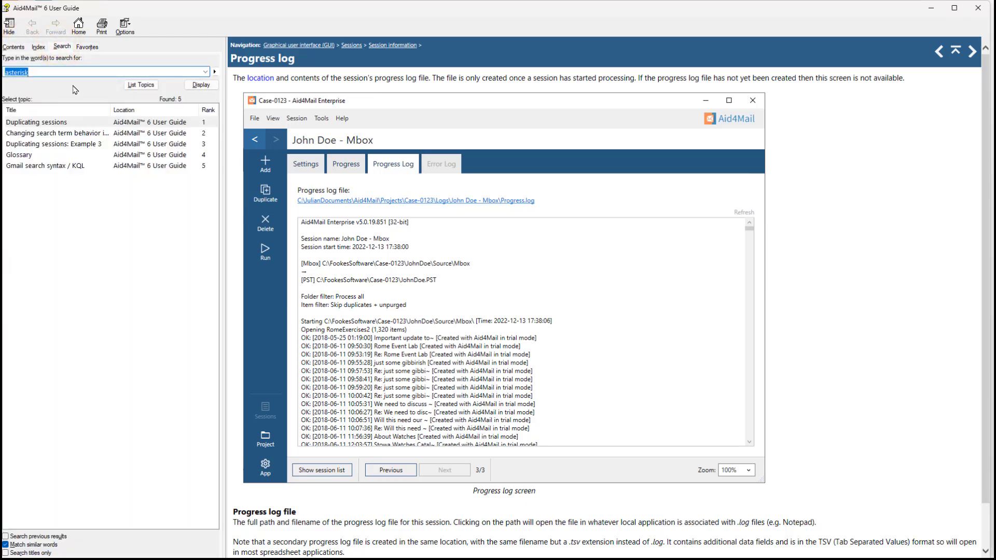
double_click(51, 144)
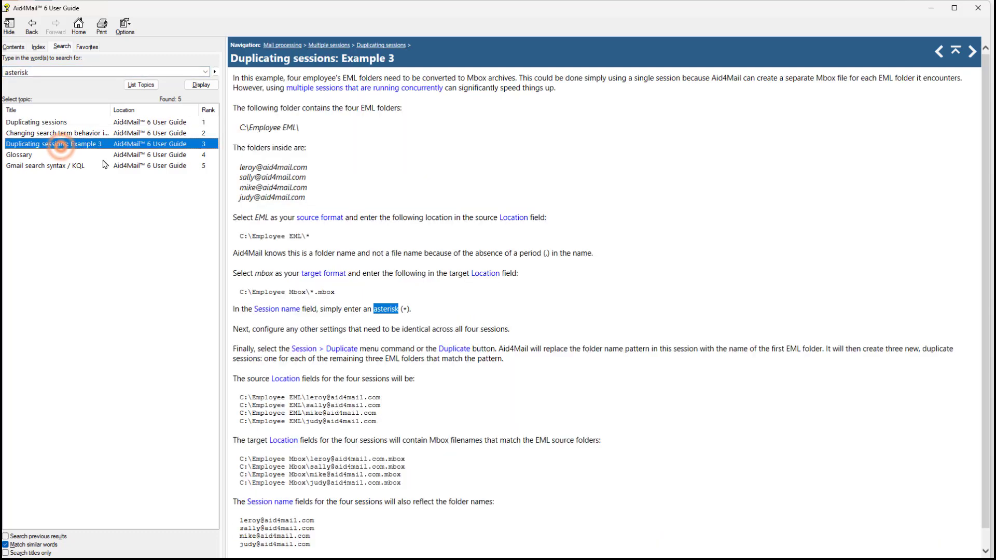